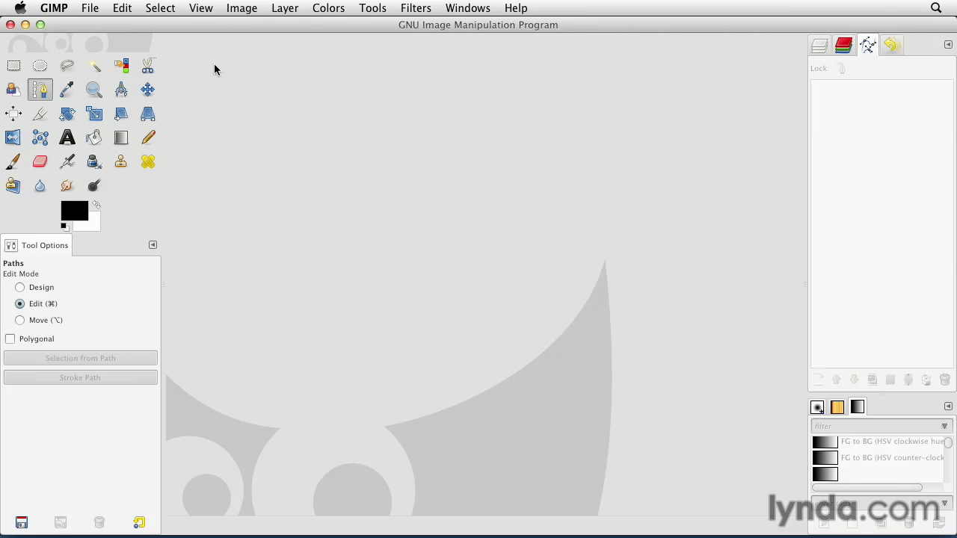
# - Create a new blank 800×600 px image from File > New
pyautogui.click(95, 9)
pyautogui.click(98, 27)
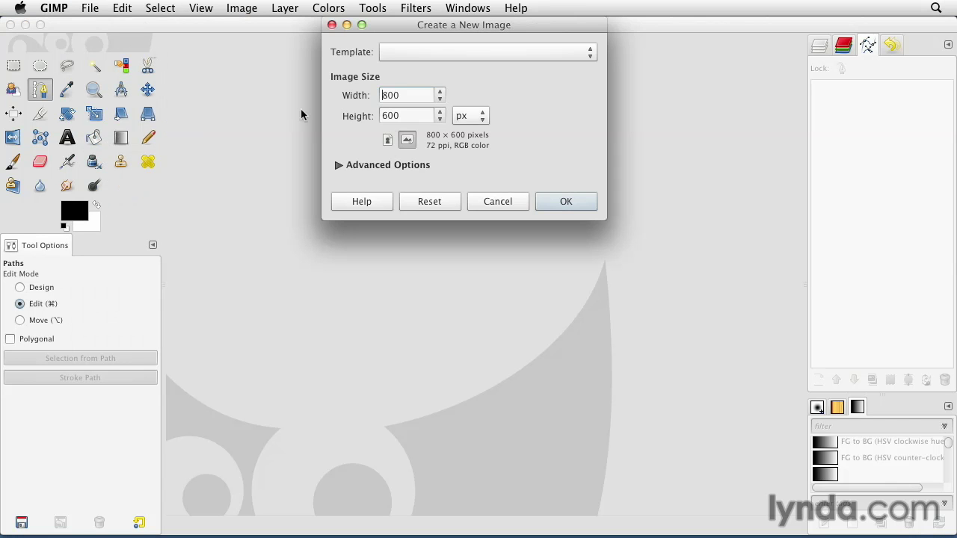
pyautogui.click(564, 202)
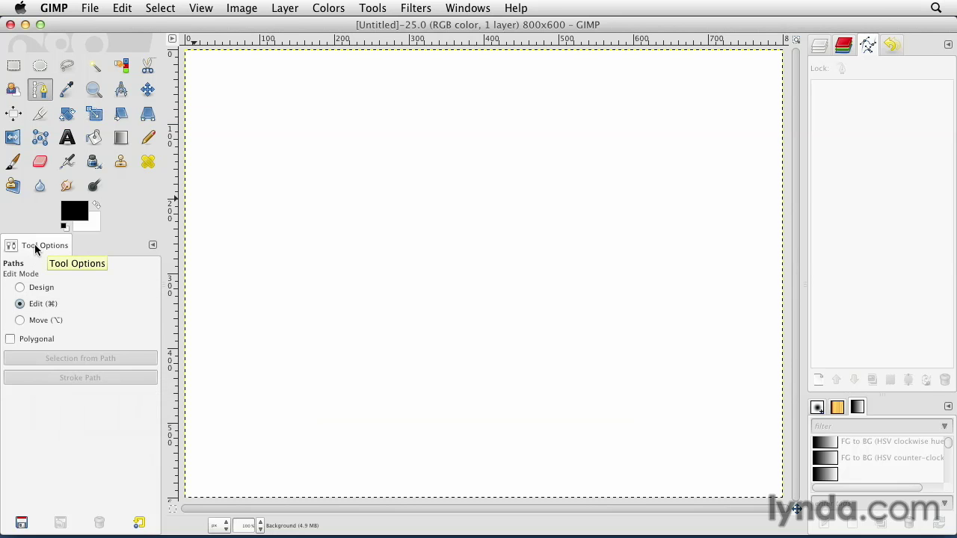
# - Cycle the Paths tool's edit mode through Edit and Move, ending in Design mode
pyautogui.click(51, 291)
pyautogui.click(47, 305)
pyautogui.click(49, 321)
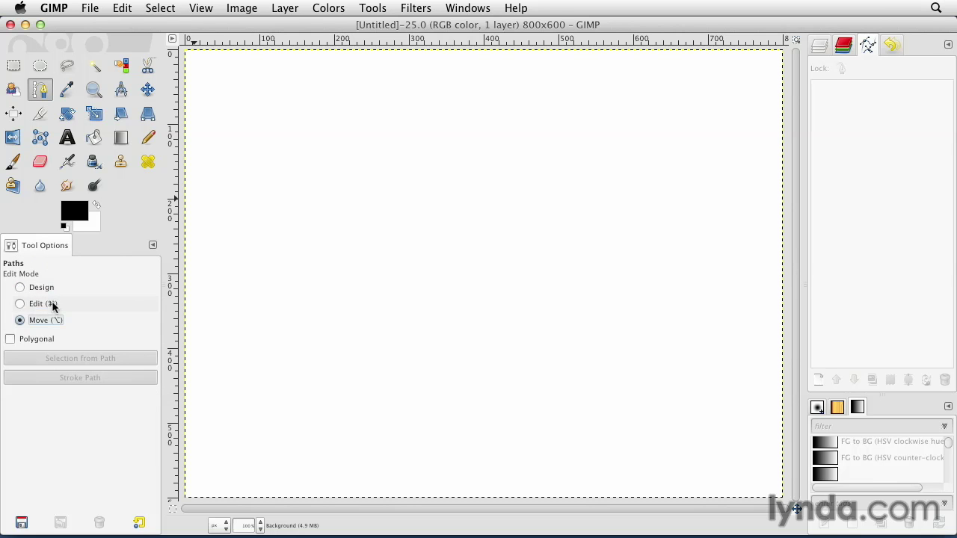
pyautogui.click(52, 294)
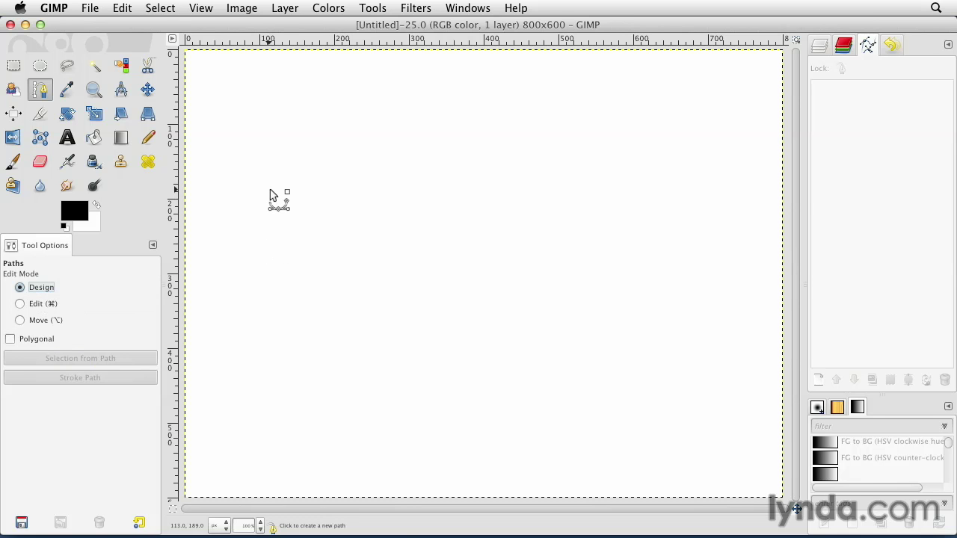
# - Place eight straight corner anchors across the canvas, forming an open zigzag path
pyautogui.click(255, 168)
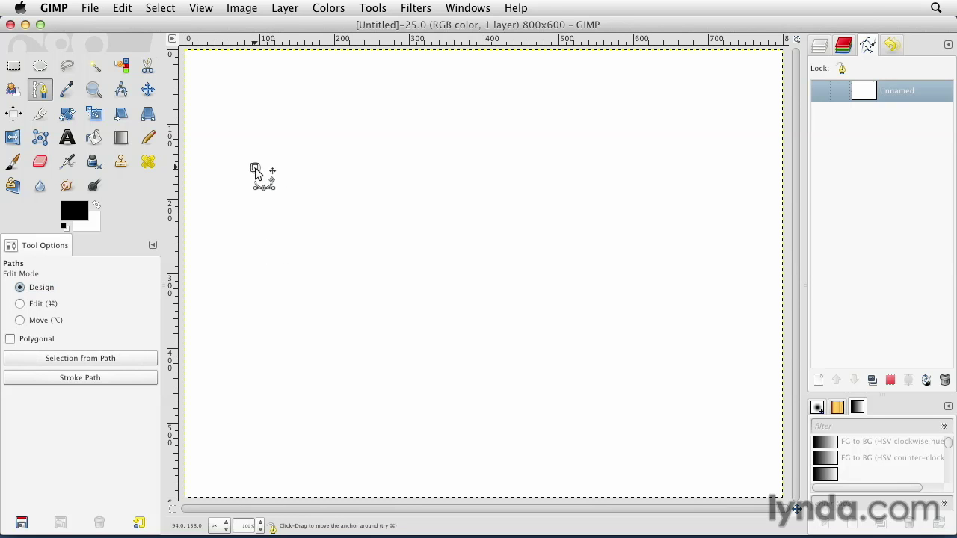
pyautogui.click(696, 158)
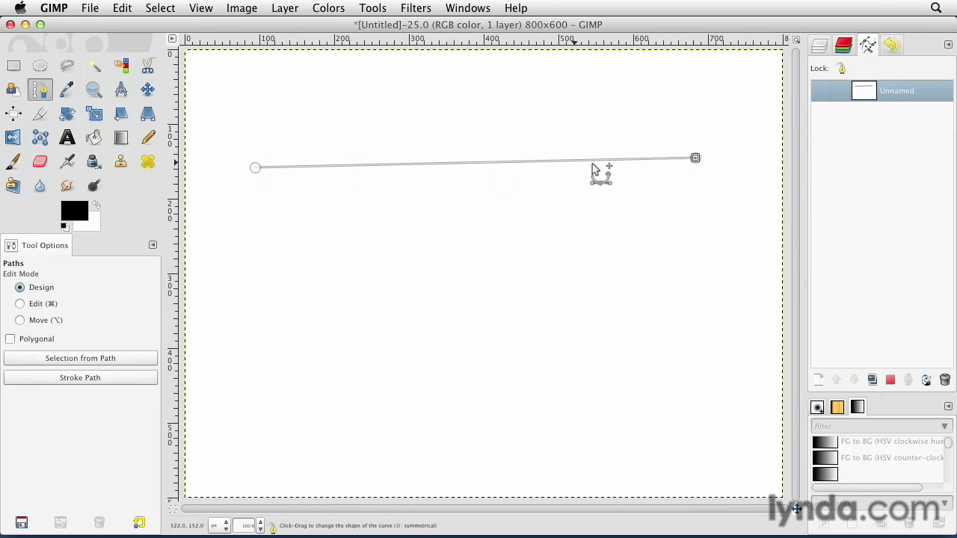
pyautogui.click(634, 366)
pyautogui.click(694, 404)
pyautogui.click(494, 426)
pyautogui.click(442, 310)
pyautogui.click(296, 335)
pyautogui.click(301, 271)
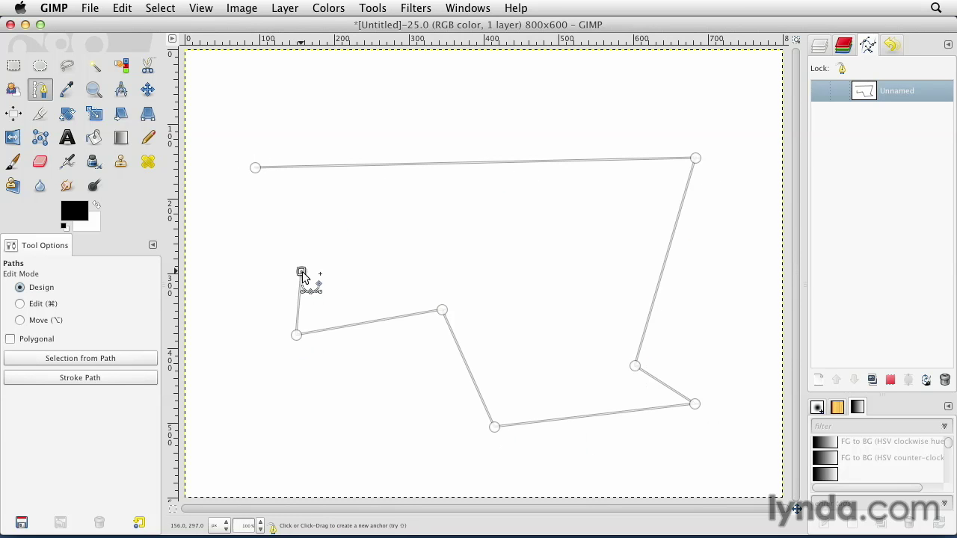
# - Continue from the first anchor with a zigzag of anchors along the top edge
pyautogui.click(256, 169)
pyautogui.click(313, 200)
pyautogui.click(363, 182)
pyautogui.click(454, 201)
pyautogui.click(527, 174)
pyautogui.click(598, 203)
pyautogui.click(653, 176)
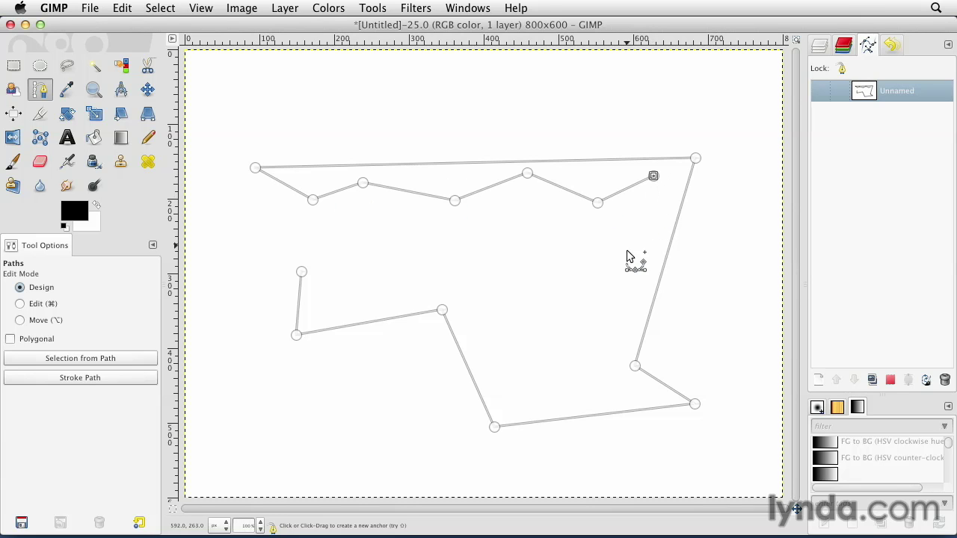
# - Add an inner outline down the right, bottom and left, re-placing one misplaced corner
pyautogui.click(604, 369)
pyautogui.click(637, 398)
pyautogui.click(507, 411)
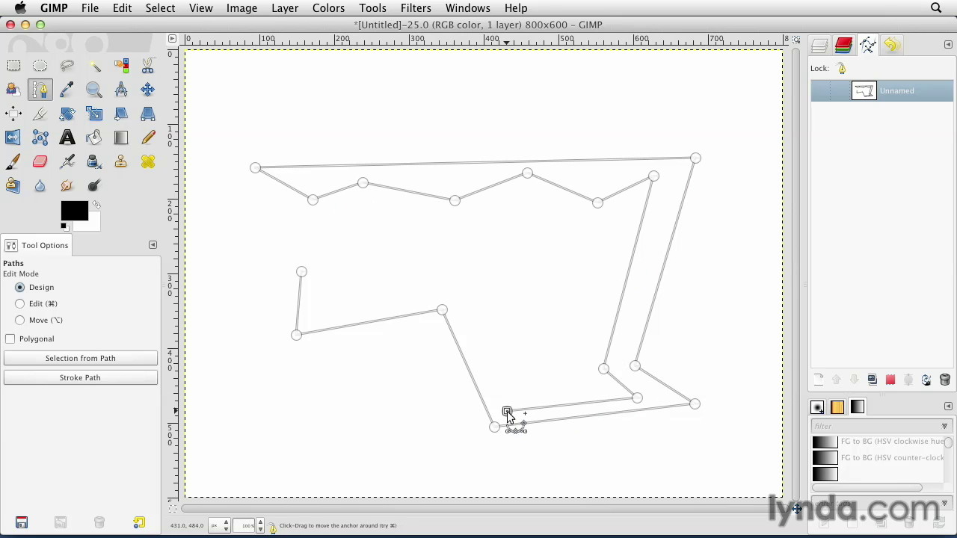
pyautogui.click(467, 307)
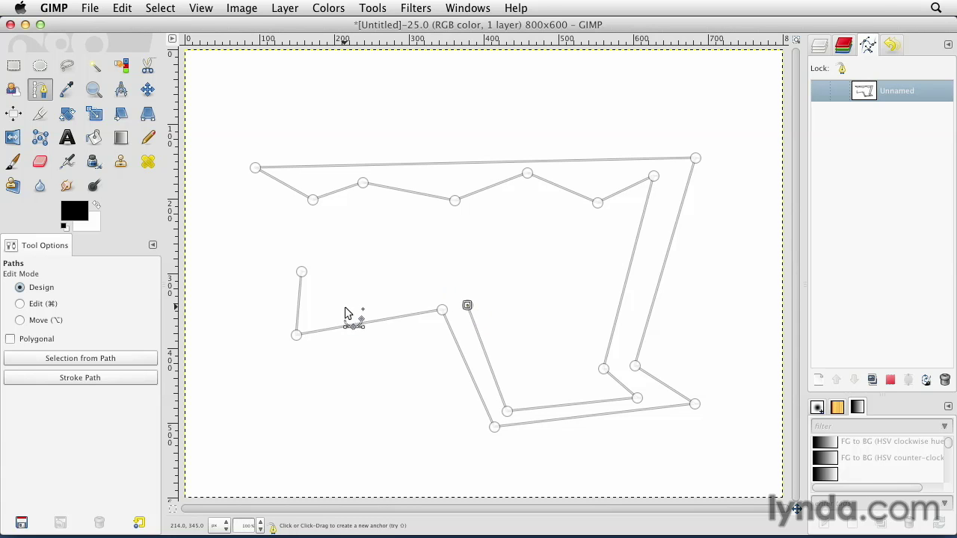
pyautogui.press('BackSpace')
pyautogui.click(460, 285)
pyautogui.click(310, 317)
pyautogui.click(322, 271)
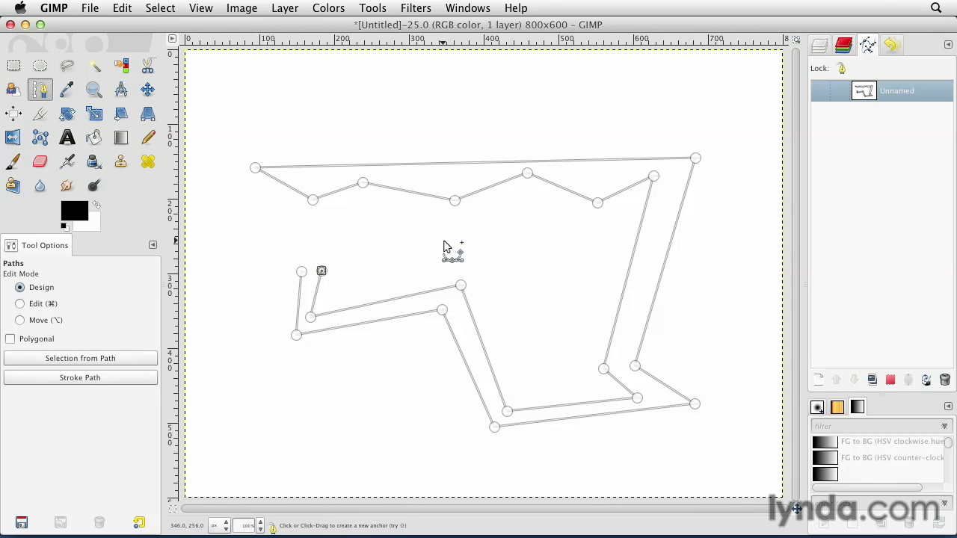
# - Delete the added anchors until only the first straight top segment remains
pyautogui.press('super')
pyautogui.press('BackSpace')
pyautogui.press('BackSpace')
pyautogui.press('BackSpace')
pyautogui.press('BackSpace')
pyautogui.press('BackSpace')
pyautogui.press('BackSpace')
pyautogui.press('BackSpace')
pyautogui.press('BackSpace')
pyautogui.press('BackSpace')
pyautogui.press('BackSpace')
pyautogui.press('BackSpace')
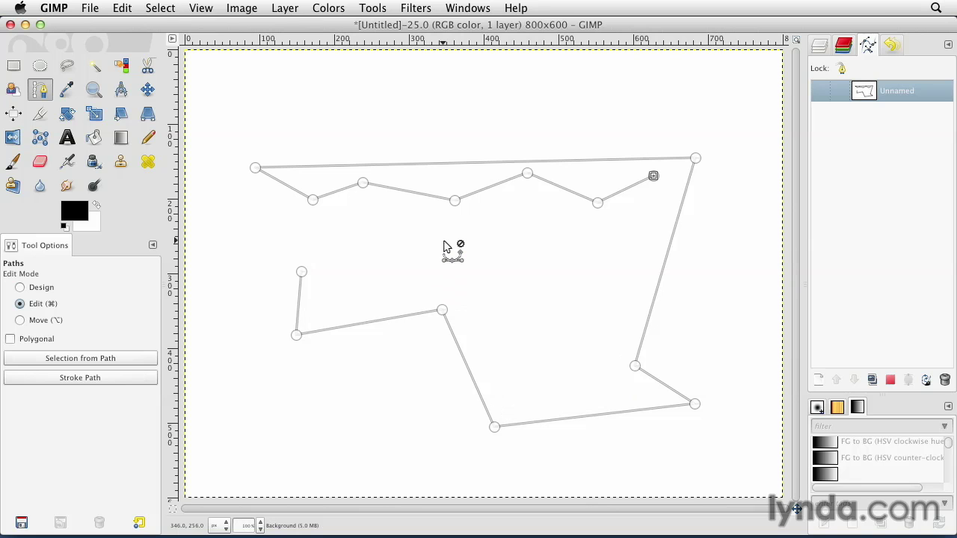
pyautogui.press('BackSpace')
pyautogui.press('BackSpace')
pyautogui.press('BackSpace')
pyautogui.press('BackSpace')
pyautogui.press('BackSpace')
pyautogui.press('BackSpace')
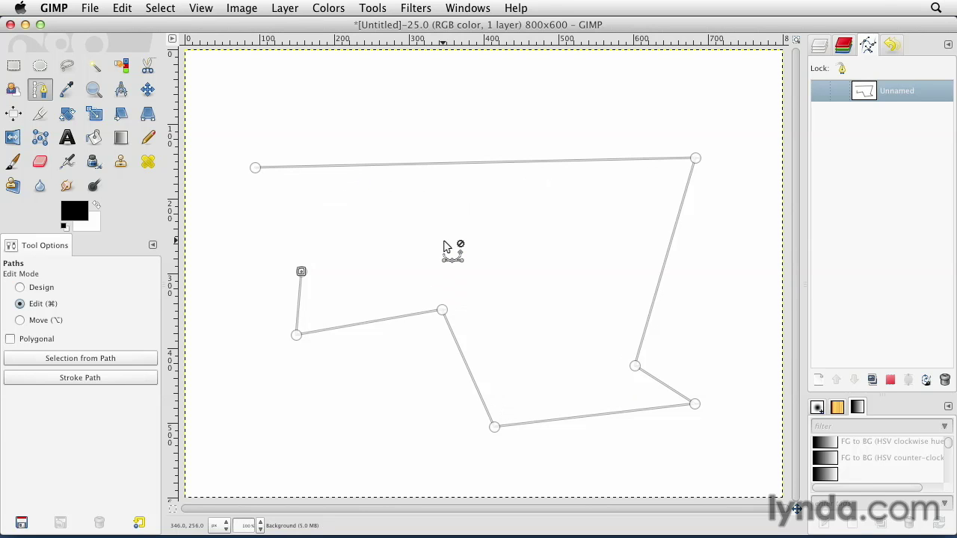
pyautogui.press('BackSpace')
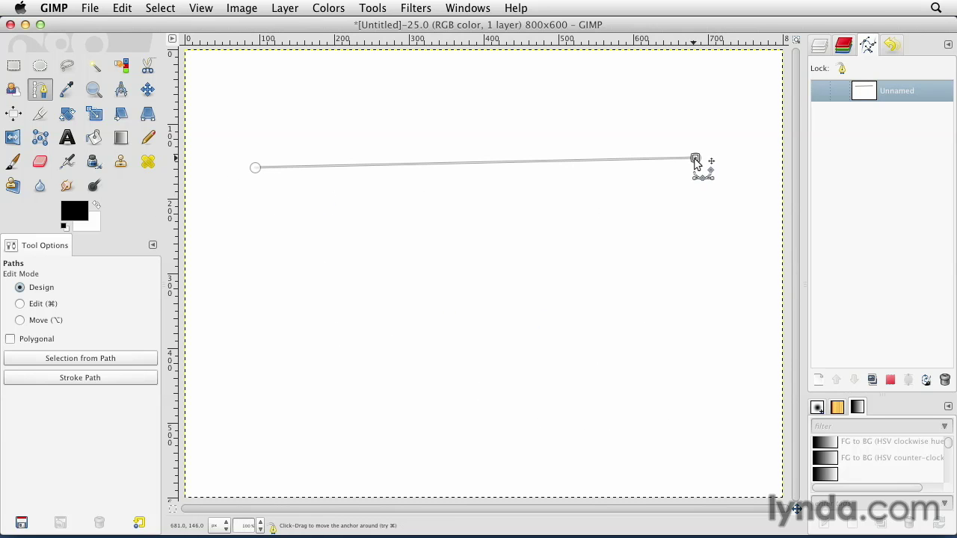
pyautogui.press('super')
pyautogui.press('super')
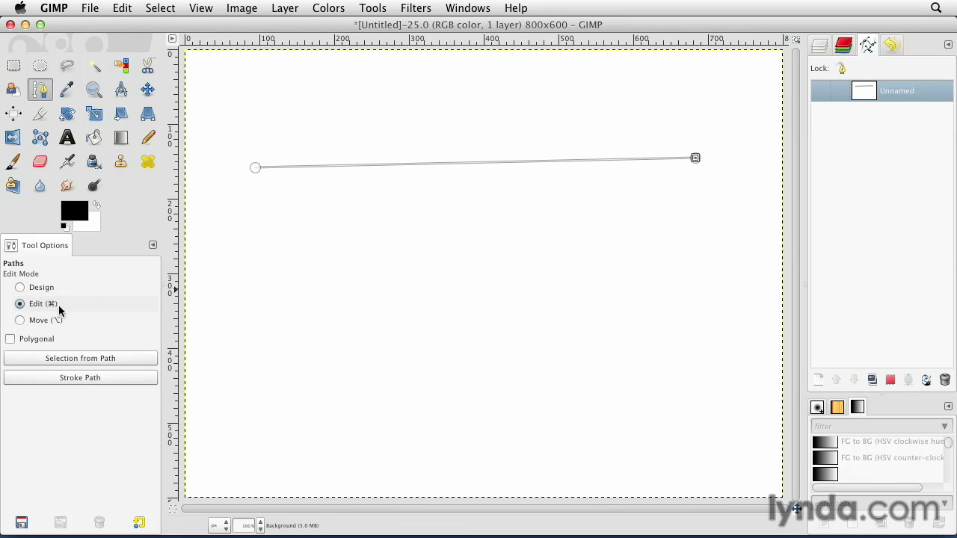
pyautogui.press('super')
pyautogui.press('super')
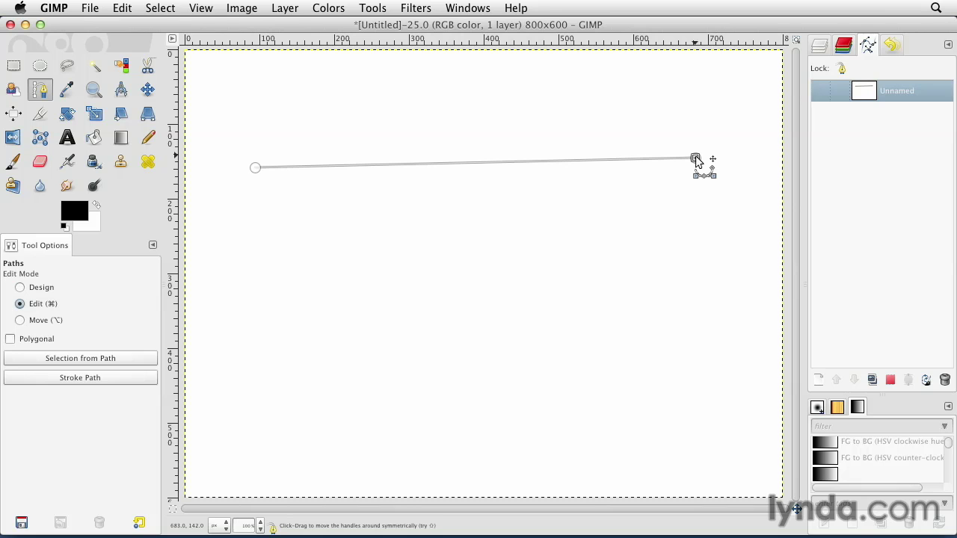
# - Drag the top segment into a gentle arch, then add six extra anchors and undo them
pyautogui.moveTo(695, 162); pyautogui.dragTo(461, 93)
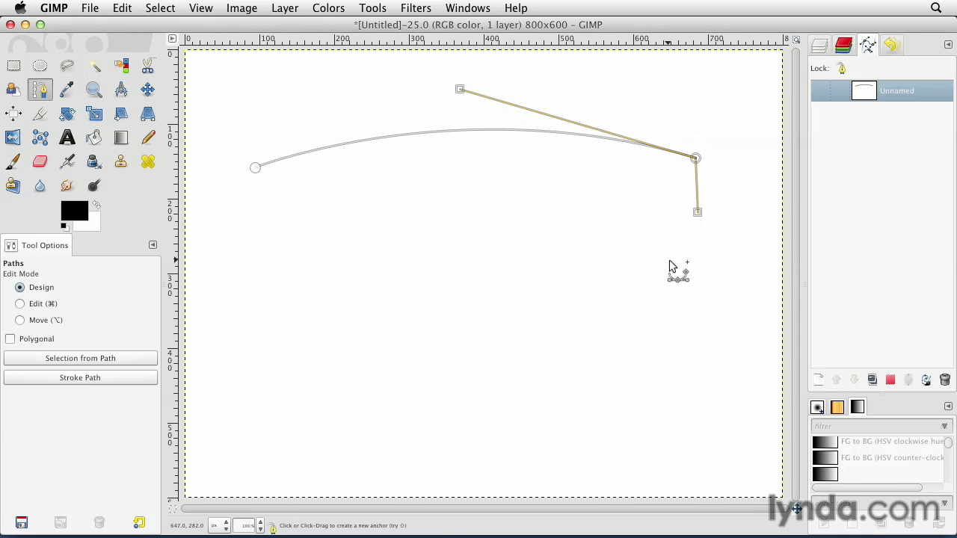
pyautogui.click(645, 351)
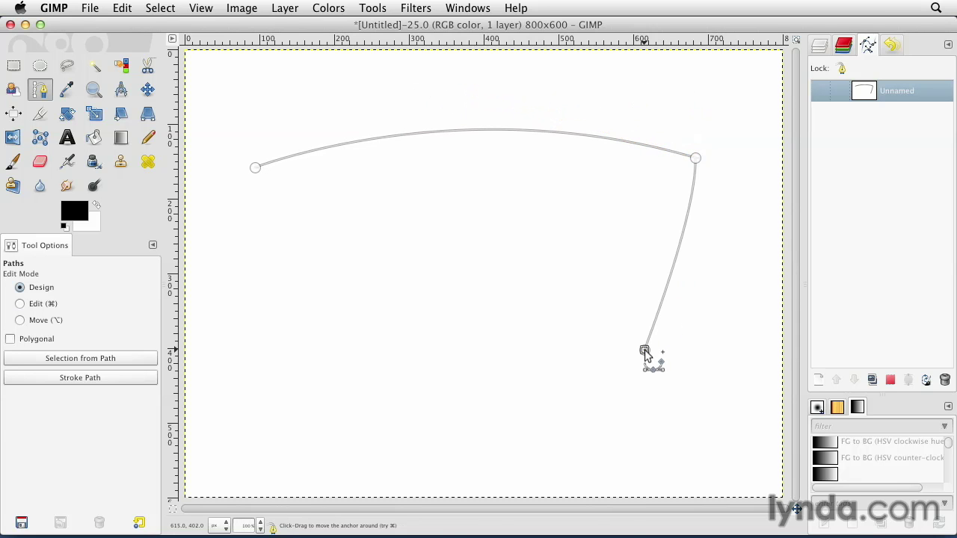
pyautogui.click(426, 358)
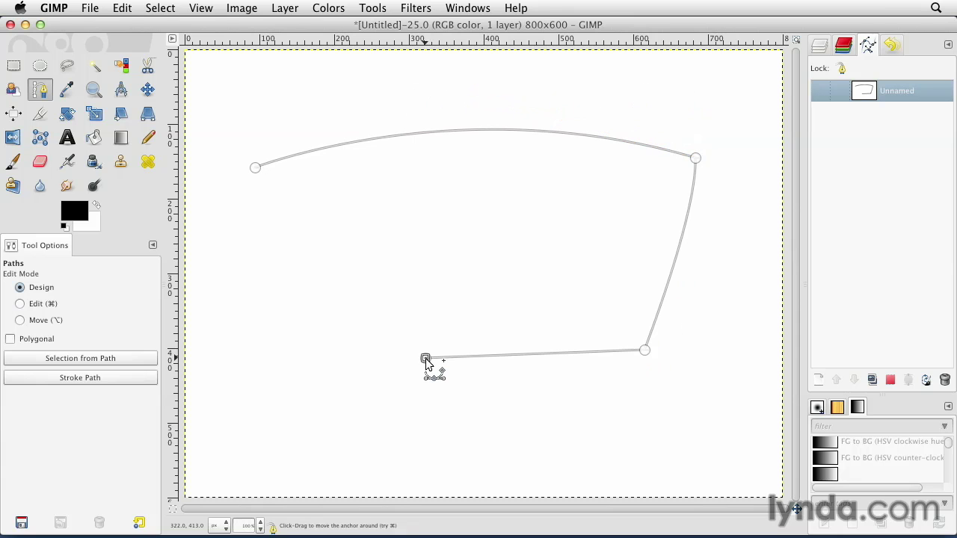
pyautogui.click(460, 274)
pyautogui.click(516, 199)
pyautogui.click(546, 305)
pyautogui.click(588, 238)
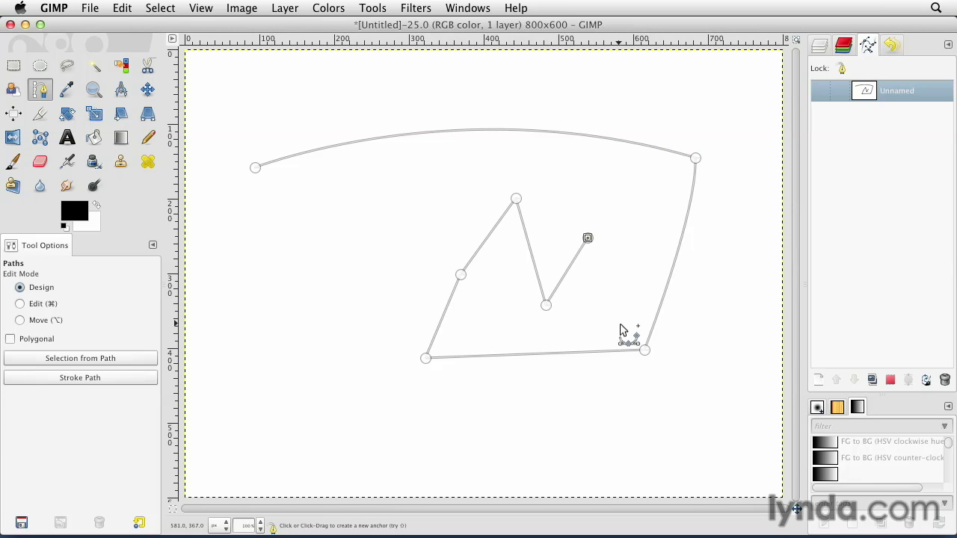
pyautogui.press('super+z')
pyautogui.press('super+z')
pyautogui.press('super+z')
pyautogui.press('super+z')
pyautogui.press('super+z')
pyautogui.press('super+z')
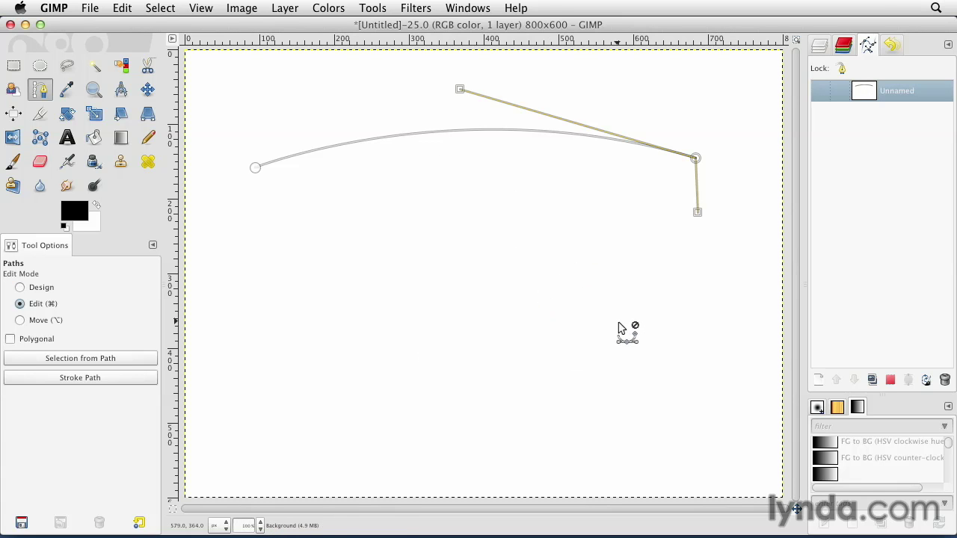
# - Undo the top curve and the remaining path until the canvas is blank
pyautogui.press('super+z')
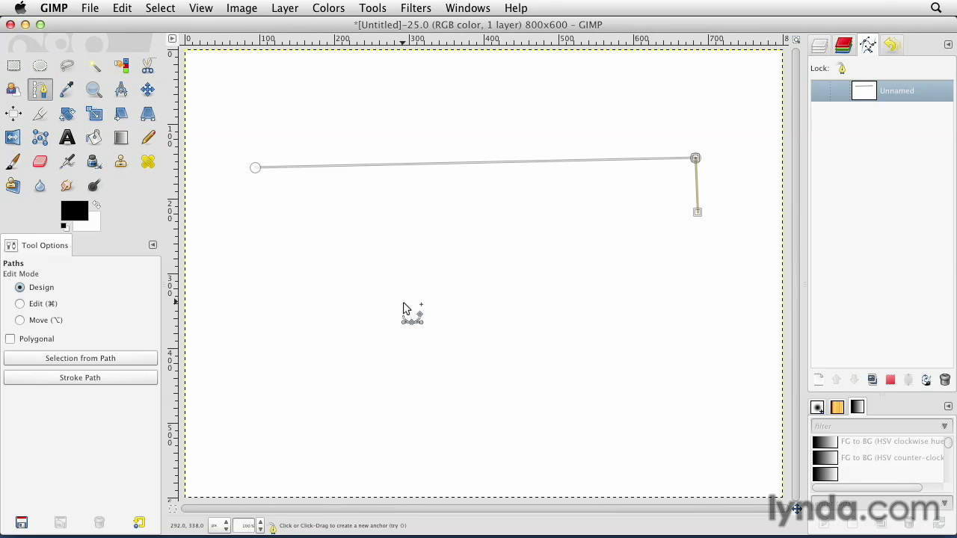
pyautogui.press('super+z')
pyautogui.press('super+z')
pyautogui.press('super+z')
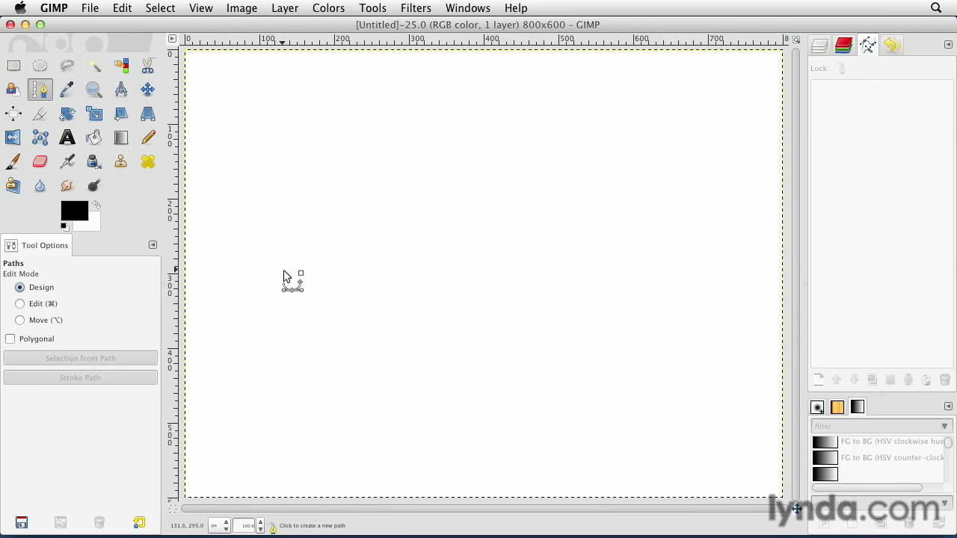
# - Draw a left-to-right two-anchor path, pulling vertical handles from each anchor to curve it
pyautogui.click(288, 174)
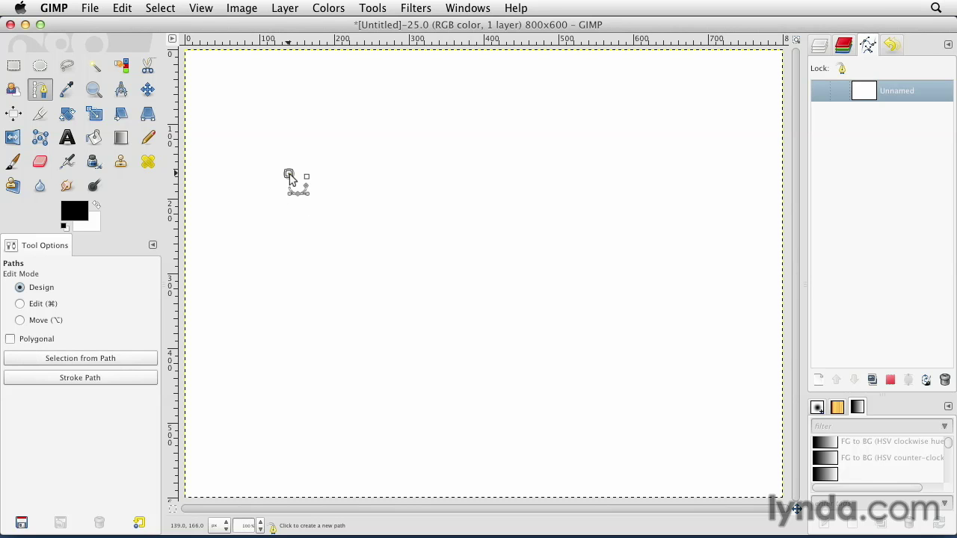
pyautogui.moveTo(289, 176); pyautogui.dragTo(289, 227)
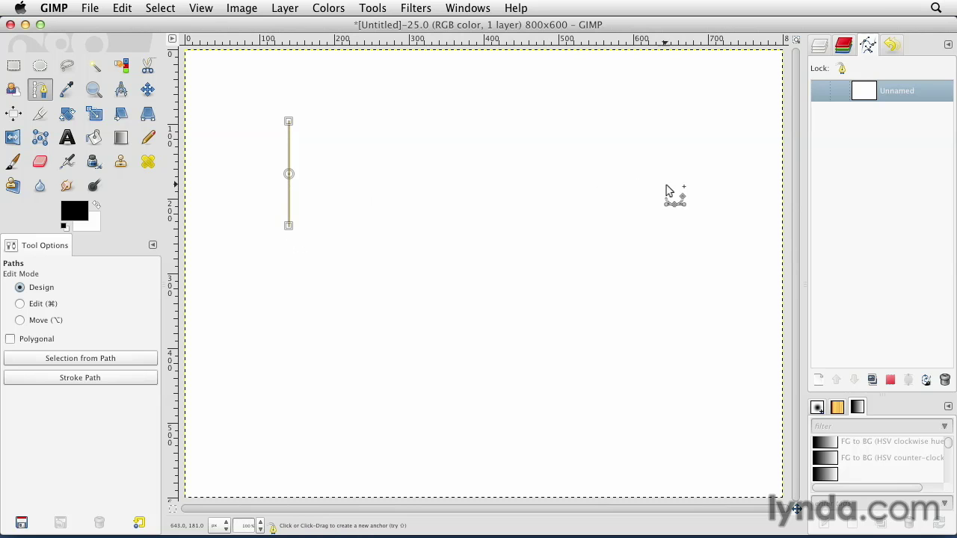
pyautogui.click(711, 195)
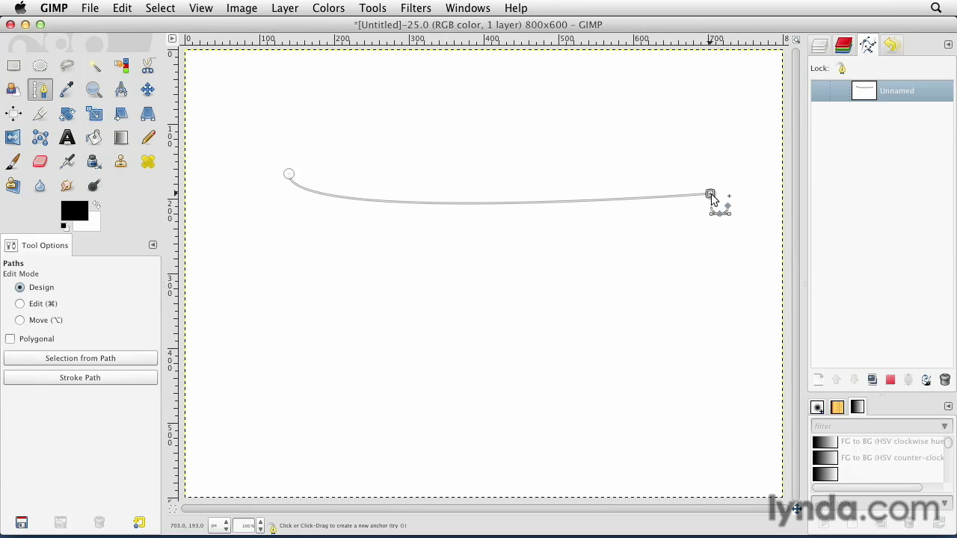
pyautogui.moveTo(711, 194); pyautogui.dragTo(716, 327)
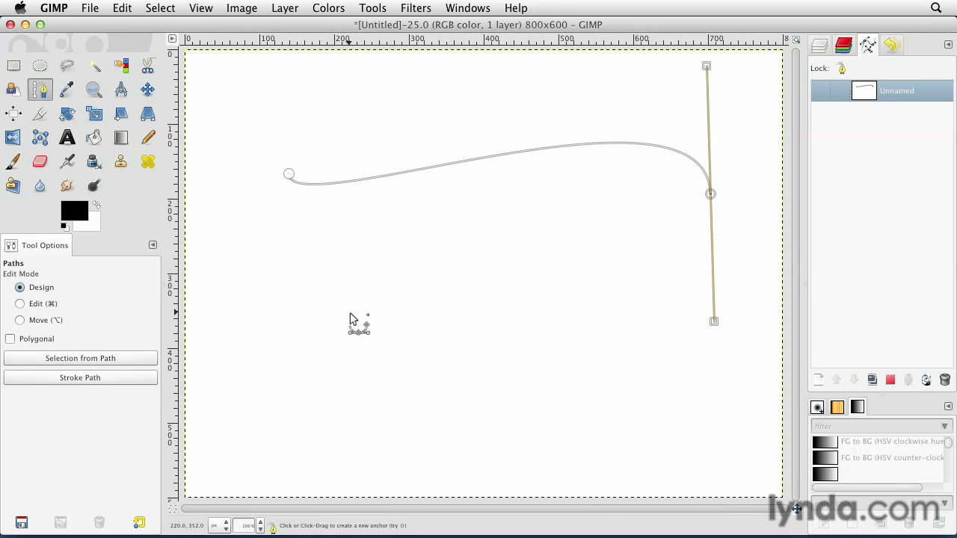
# - Move the path about 130 px lower, angle the right anchor's handle, then undo a closing attempt
pyautogui.click(45, 323)
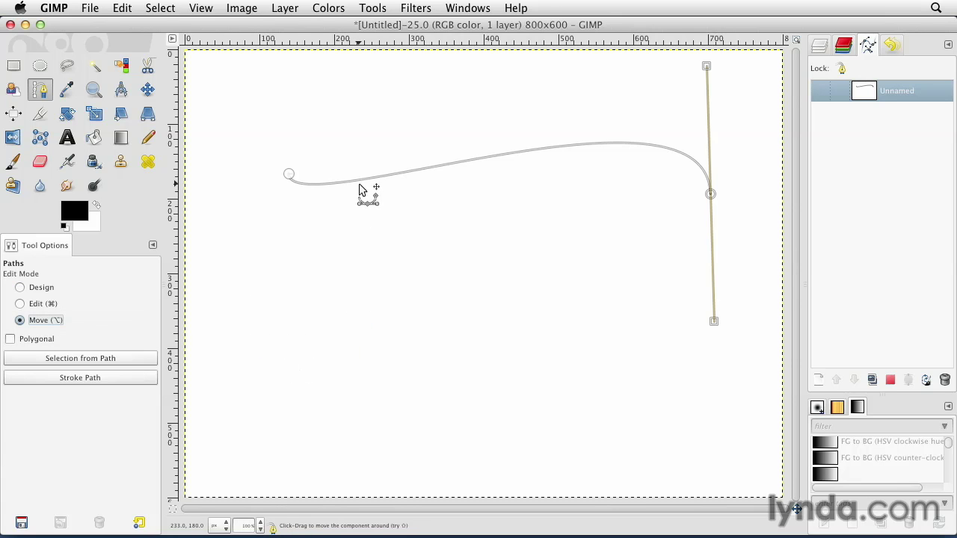
pyautogui.moveTo(363, 192); pyautogui.dragTo(358, 282)
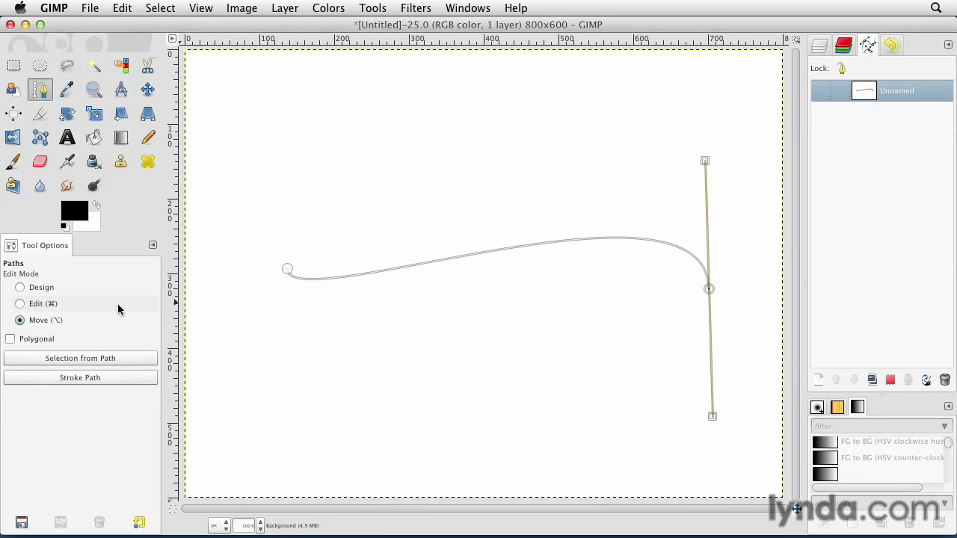
pyautogui.click(51, 305)
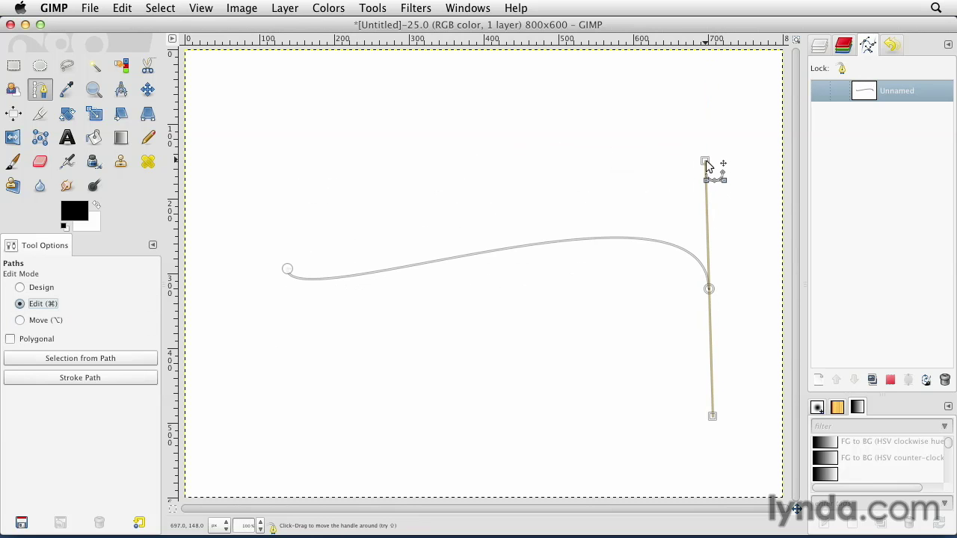
pyautogui.moveTo(708, 165); pyautogui.dragTo(622, 178)
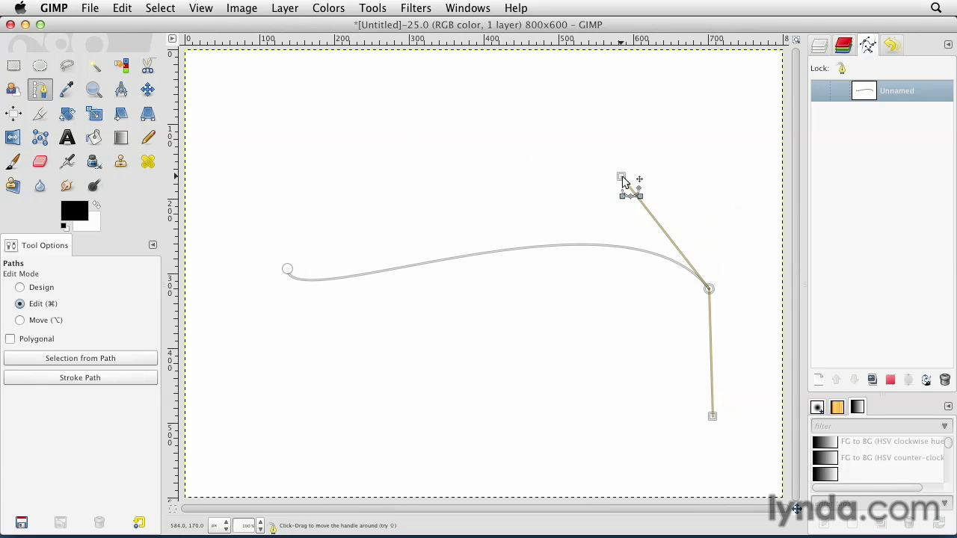
pyautogui.click(289, 272)
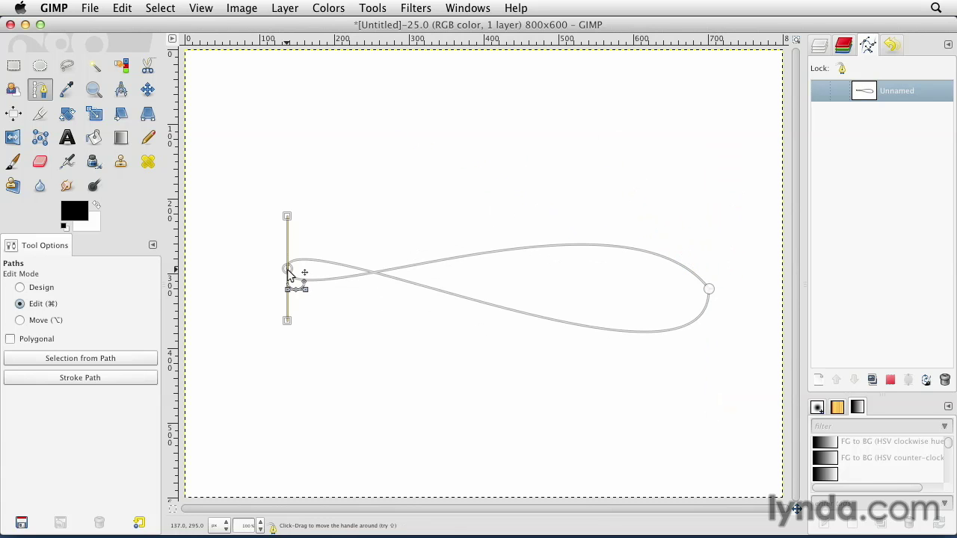
pyautogui.press('super+z')
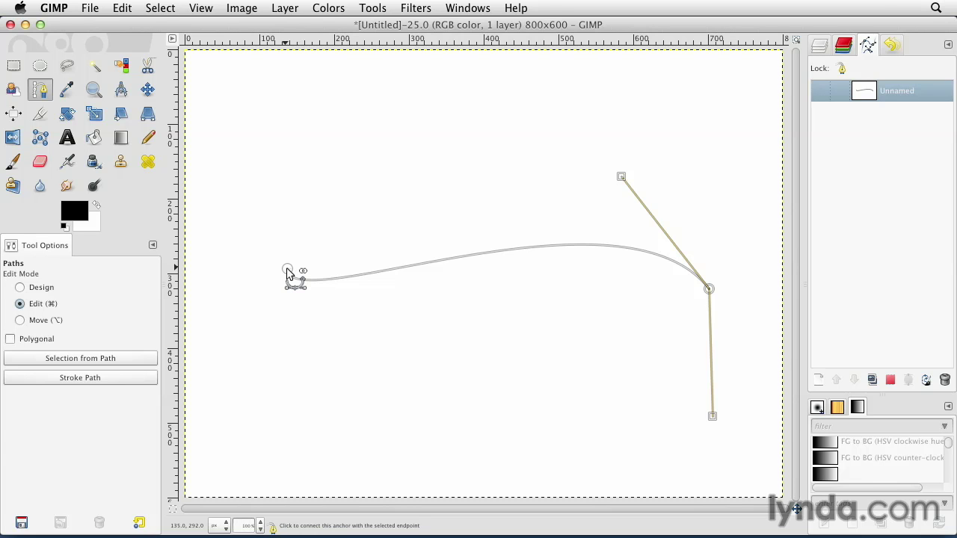
# - Close the path at the left anchor and drag both anchors' handles into a pointed-tip leaf
pyautogui.moveTo(288, 270); pyautogui.dragTo(288, 320)
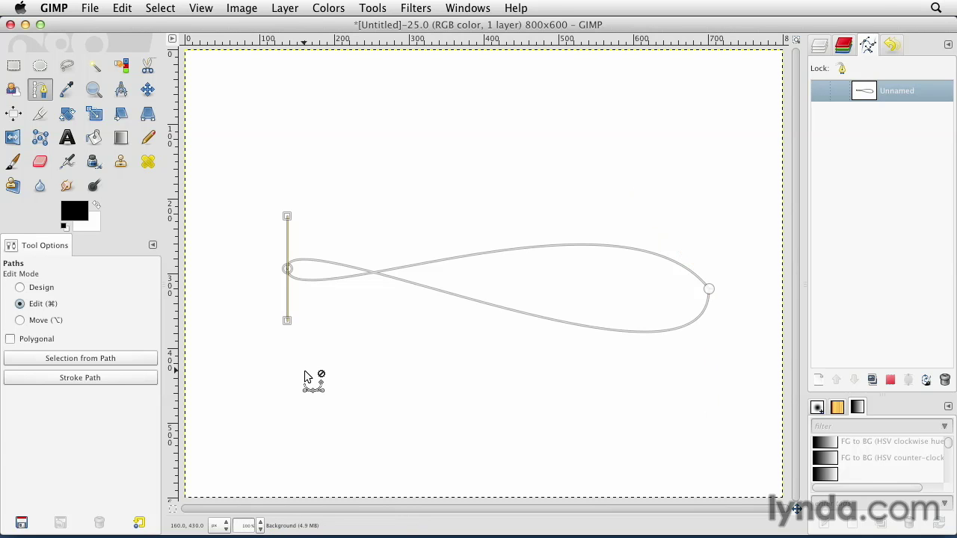
pyautogui.moveTo(288, 217); pyautogui.dragTo(279, 473)
pyautogui.click(704, 292)
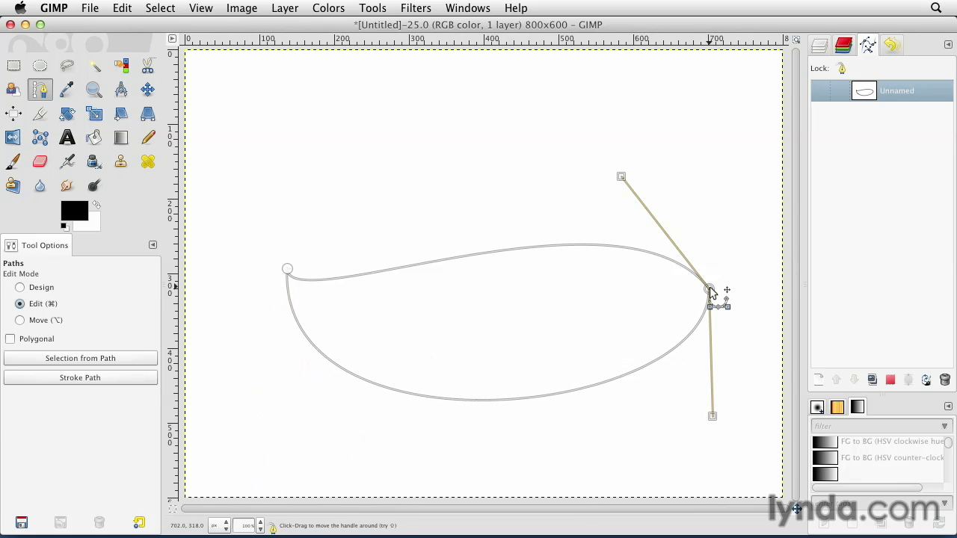
pyautogui.moveTo(625, 173); pyautogui.dragTo(703, 141)
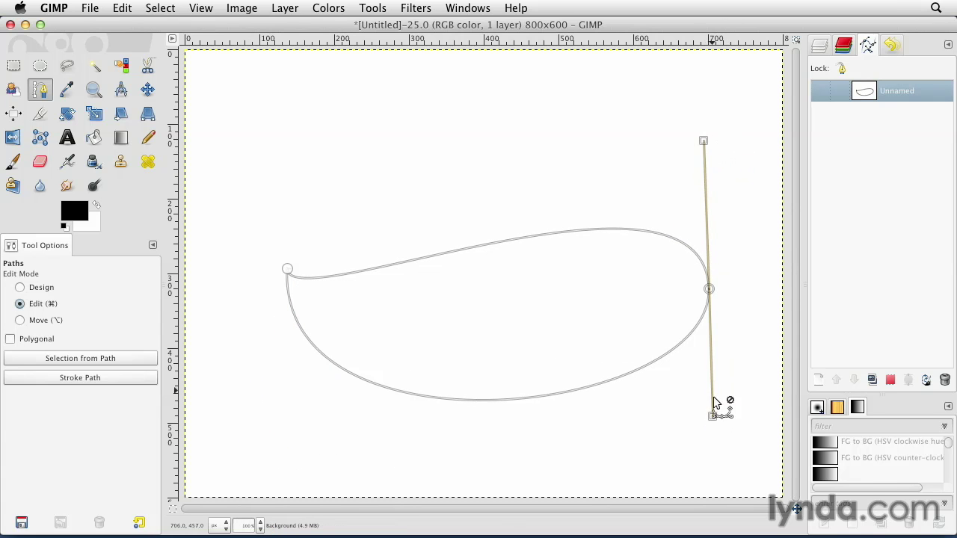
pyautogui.moveTo(712, 422); pyautogui.dragTo(722, 464)
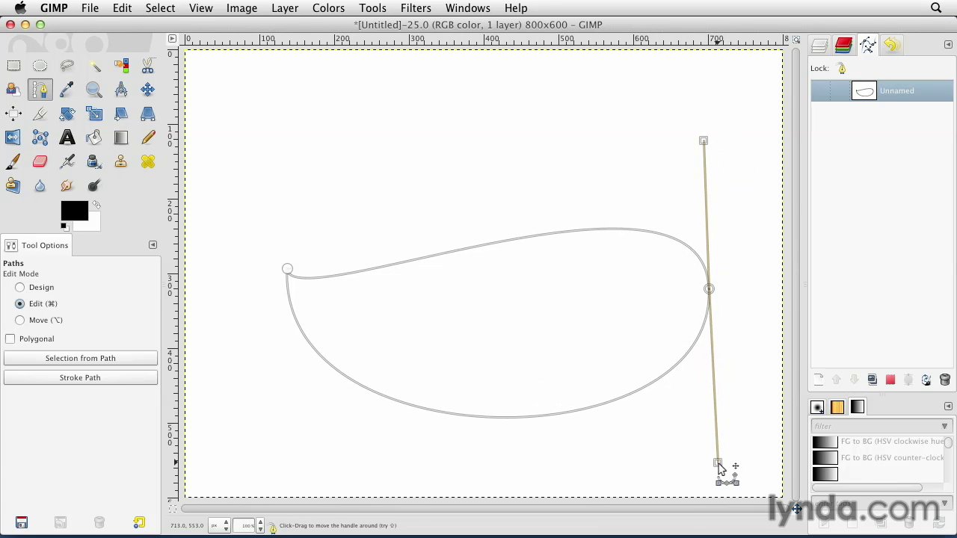
pyautogui.click(288, 270)
pyautogui.moveTo(318, 321); pyautogui.dragTo(391, 377)
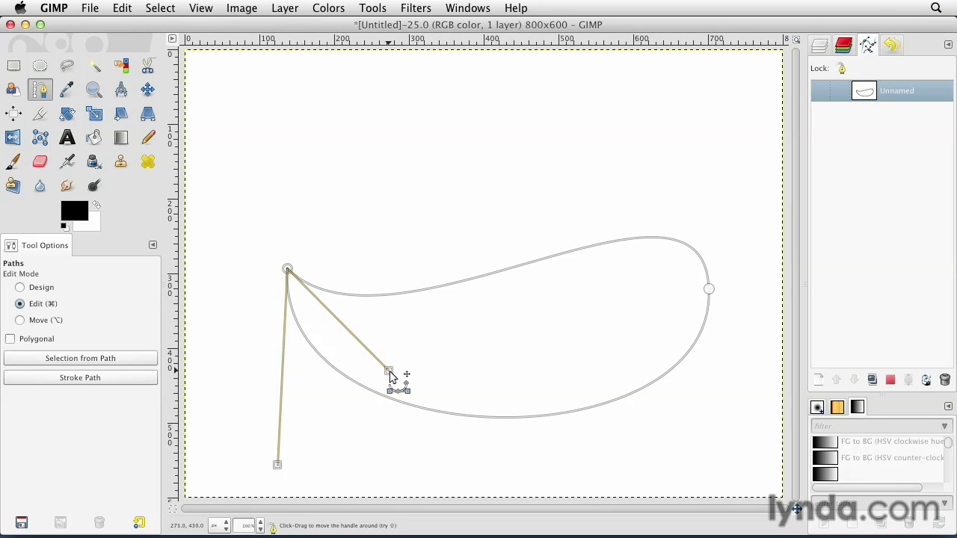
# - Convert the leaf path into a selection and add a new transparent layer named Layer
pyautogui.click(892, 381)
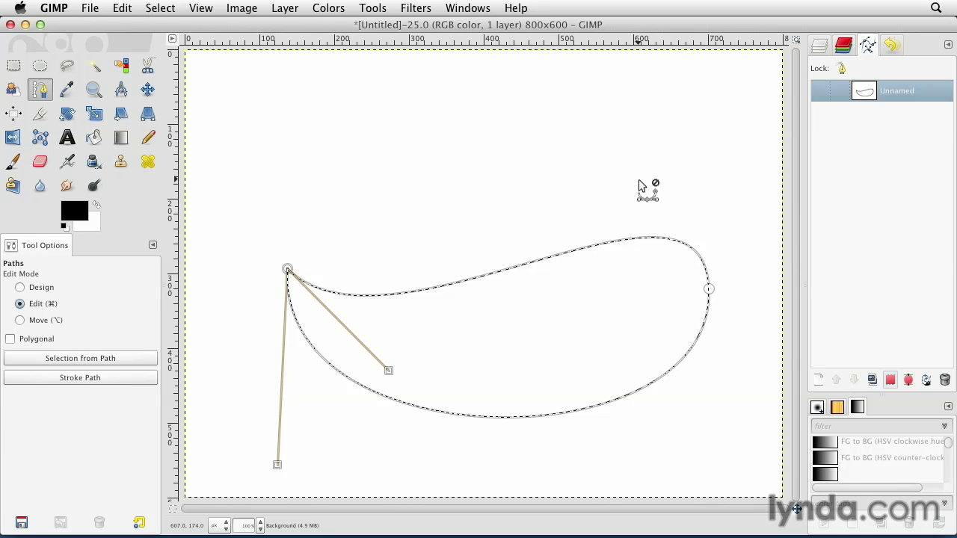
pyautogui.click(820, 46)
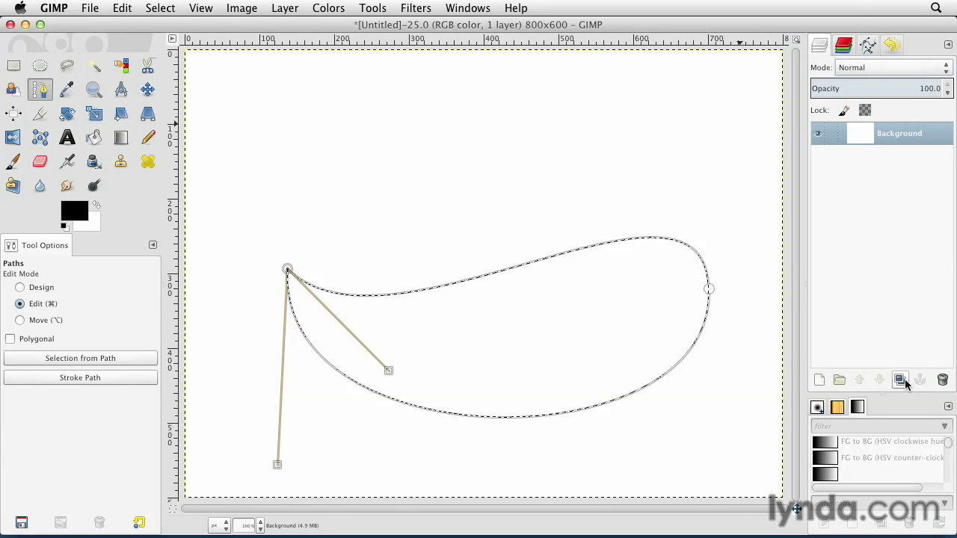
pyautogui.click(820, 380)
pyautogui.click(176, 248)
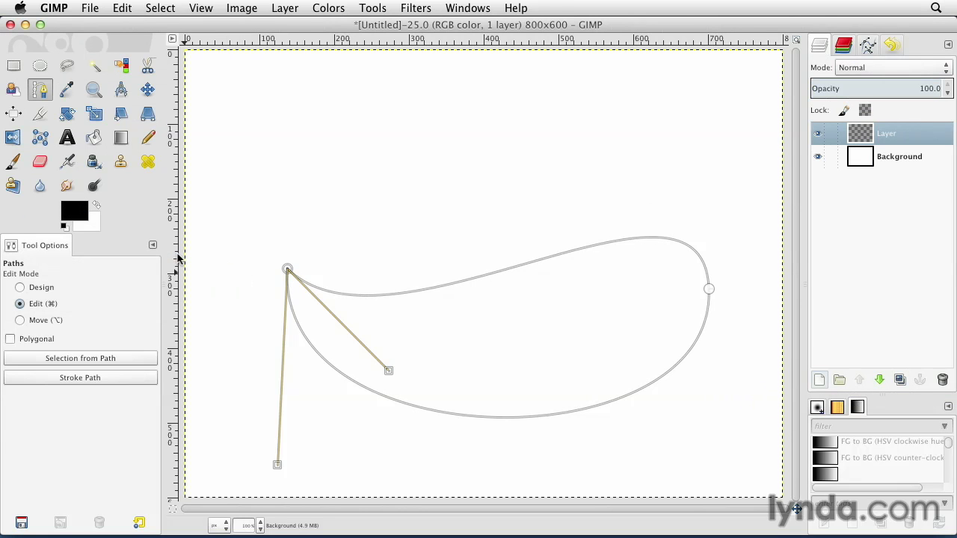
# - Delete the leaf path from the Paths list
pyautogui.click(871, 48)
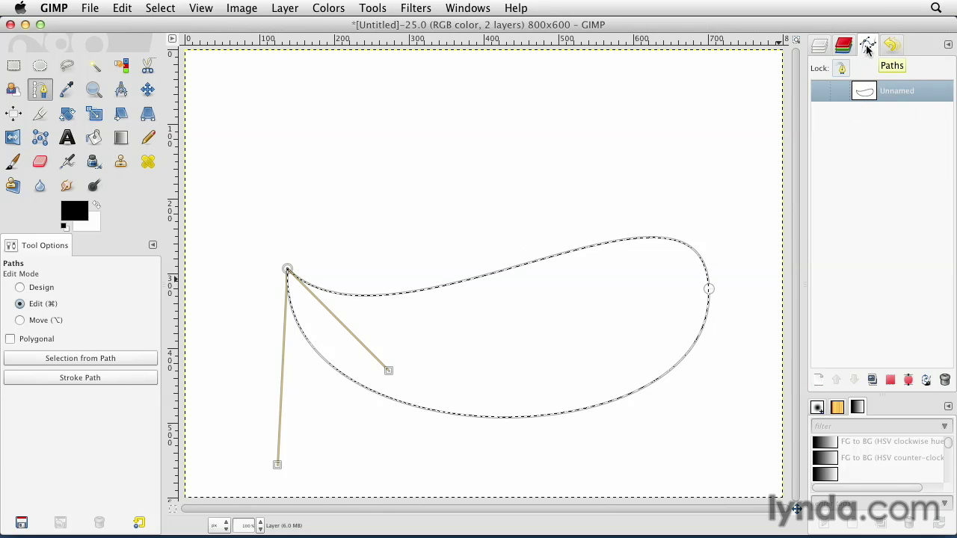
pyautogui.click(945, 379)
pyautogui.click(820, 47)
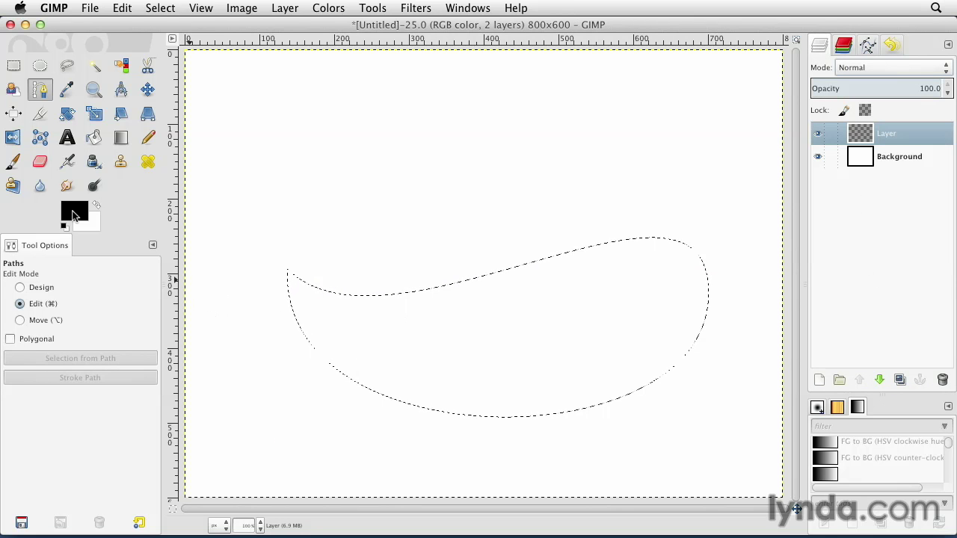
# - Set the foreground colour to a bright green
pyautogui.click(72, 217)
pyautogui.click(135, 303)
pyautogui.click(115, 286)
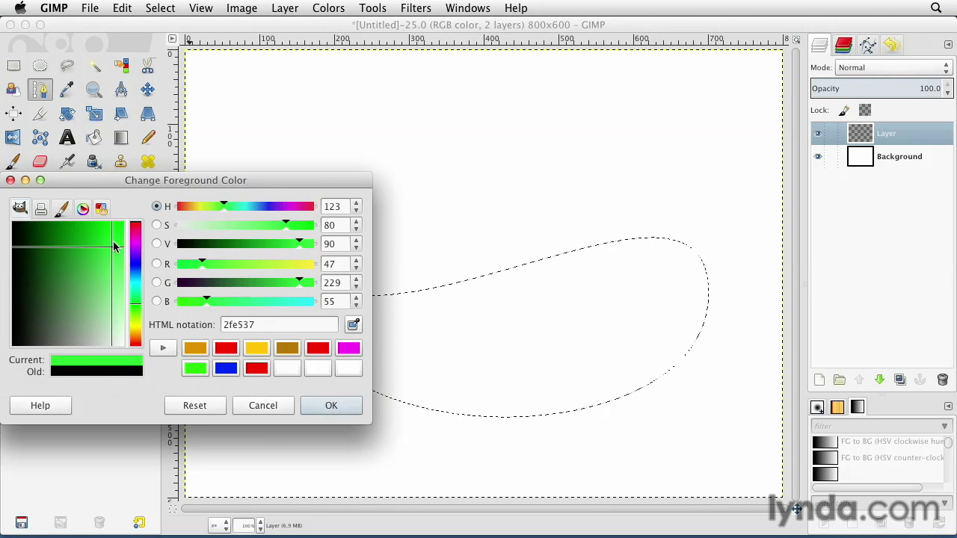
pyautogui.click(88, 237)
pyautogui.click(91, 238)
pyautogui.click(331, 406)
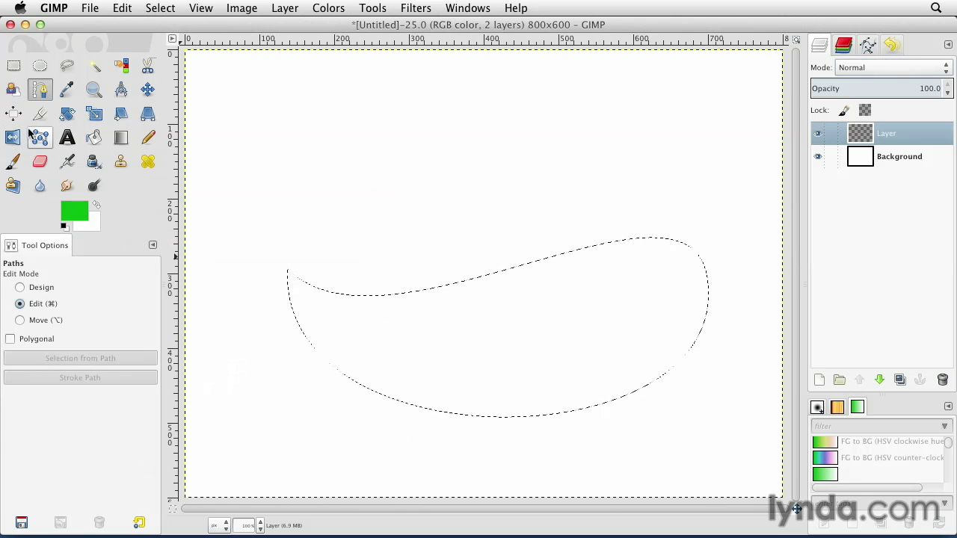
# - Bucket-fill the leaf selection with green, then clear the selection
pyautogui.click(95, 138)
pyautogui.click(468, 350)
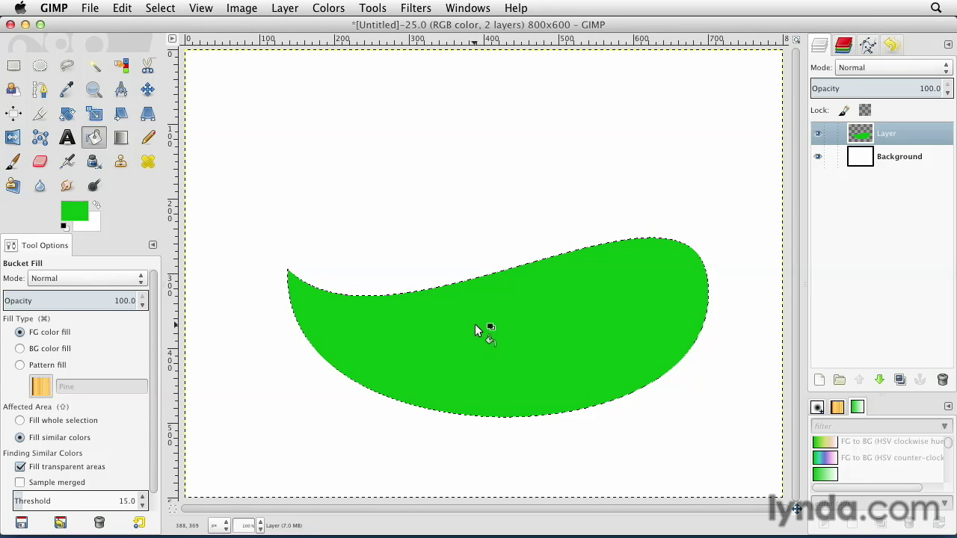
pyautogui.press('shift+super')
pyautogui.press('shift+super+a')
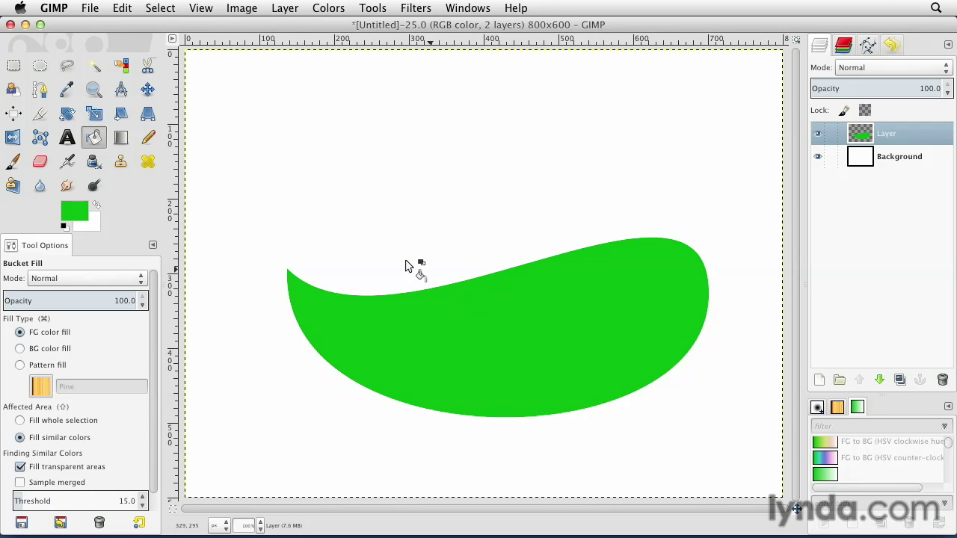
# - Rotate the leaf layer about −115° around the canvas centre (400, 300) so its tip points down
pyautogui.click(67, 113)
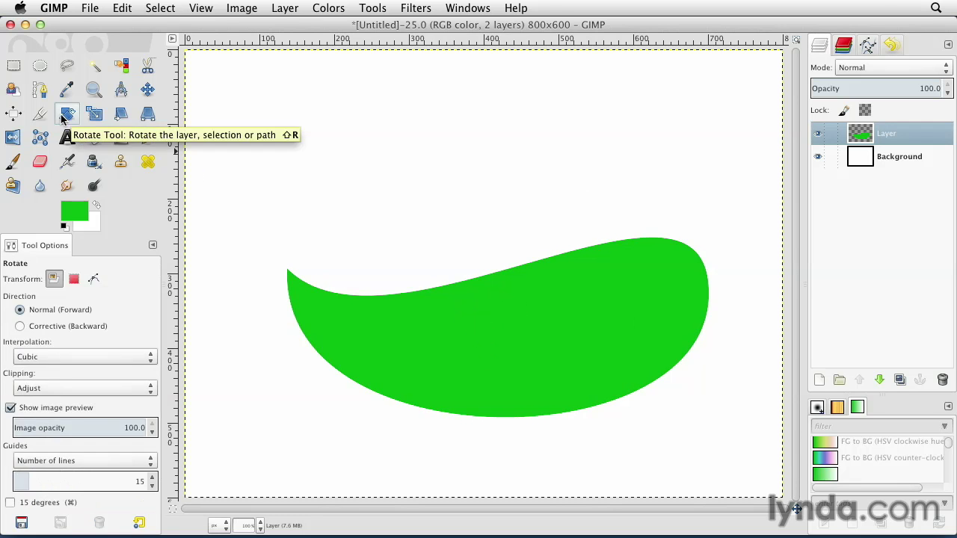
pyautogui.moveTo(326, 323); pyautogui.dragTo(606, 407)
pyautogui.click(379, 160)
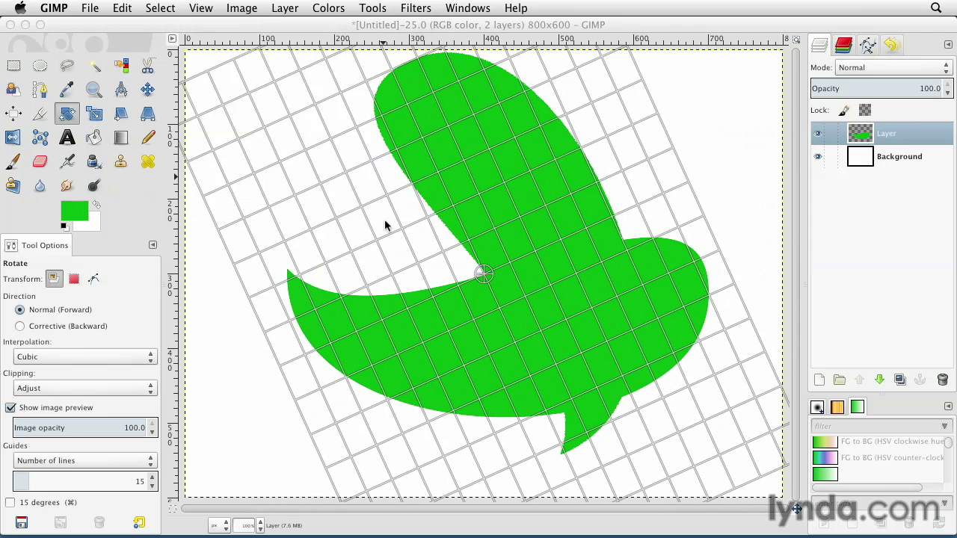